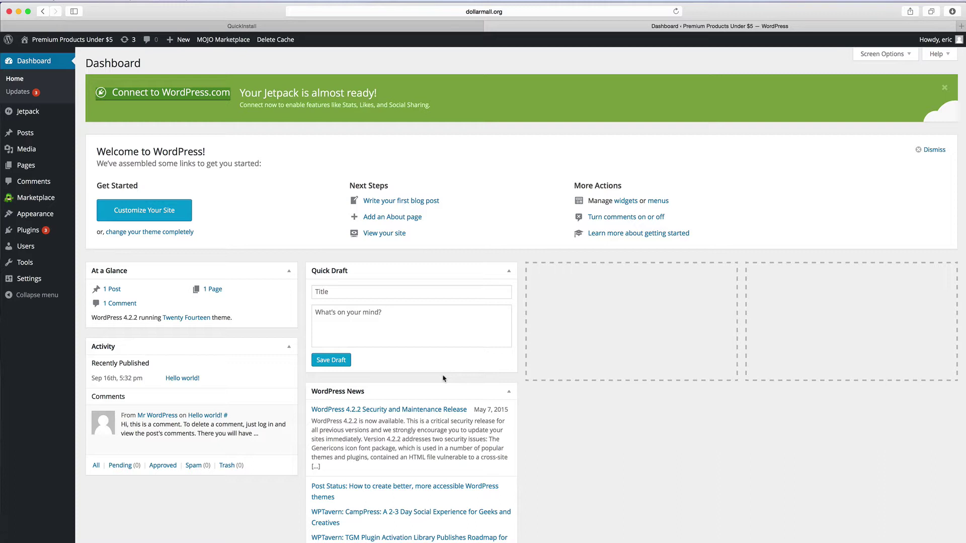
View the site's public front page, then return to the admin dashboard
click(88, 39)
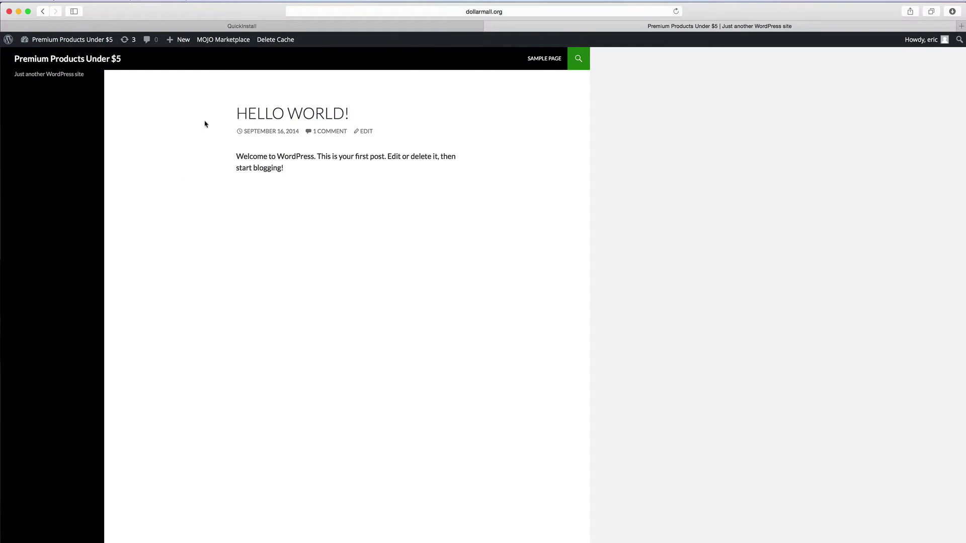
mouse_move(77, 41)
click(44, 57)
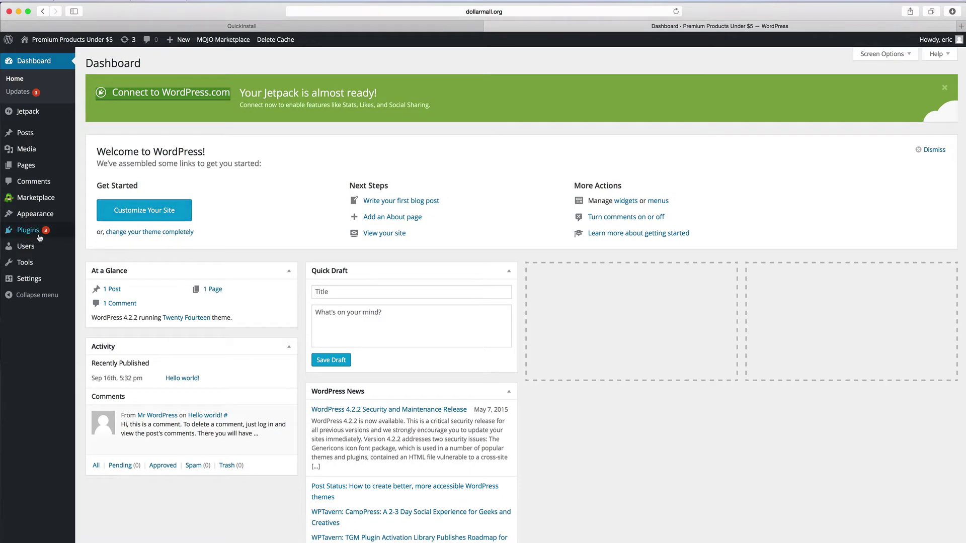
Choose profit_builder.zip from the Desktop on the Upload Plugin form under Plugins > Add New
mouse_move(30, 232)
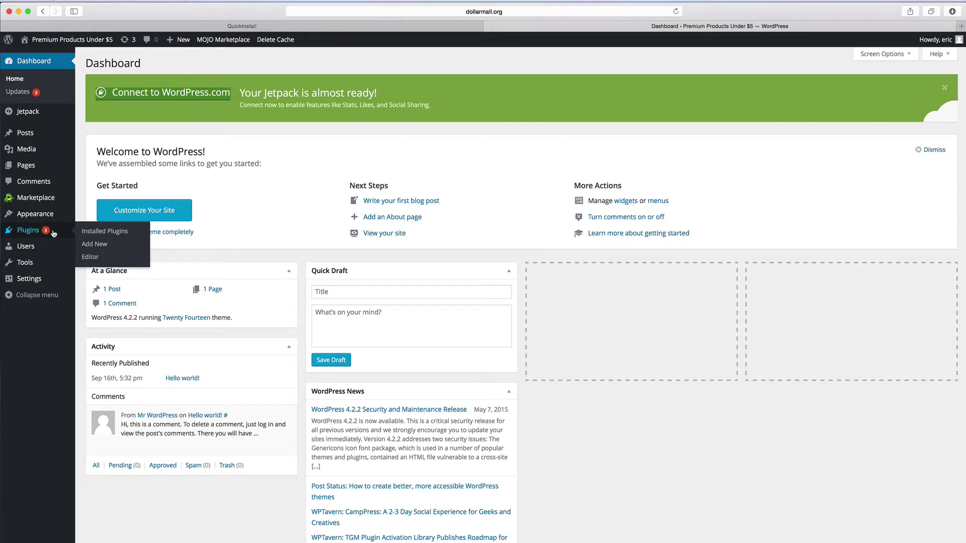
click(99, 246)
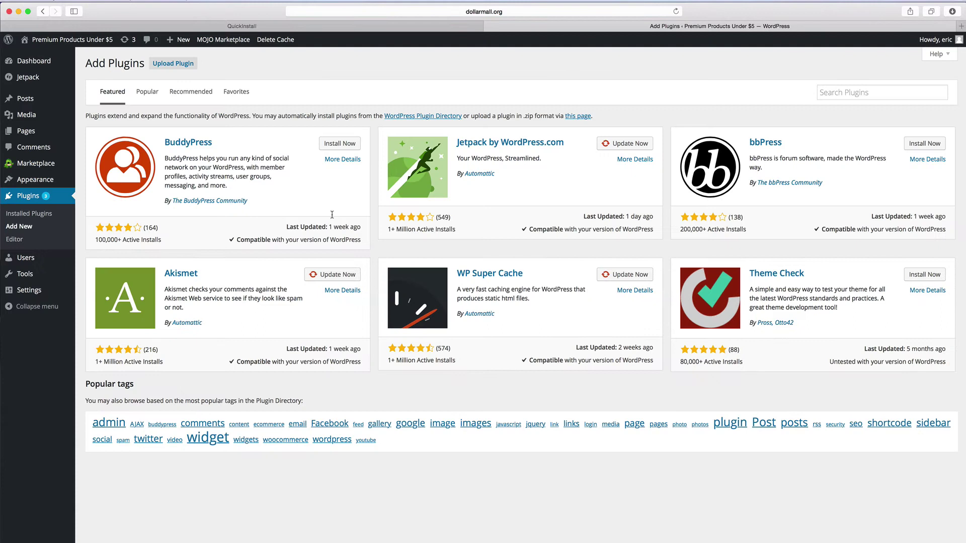
click(174, 67)
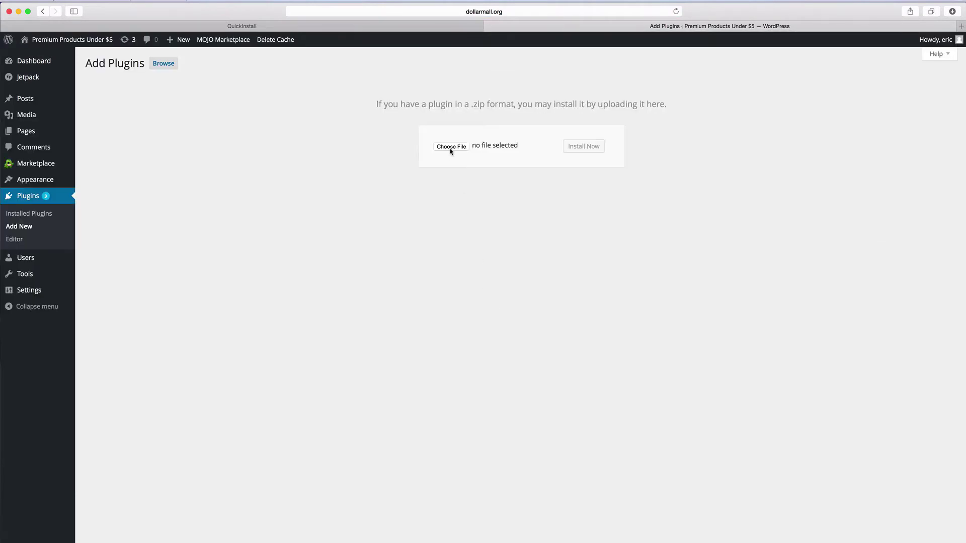
click(450, 147)
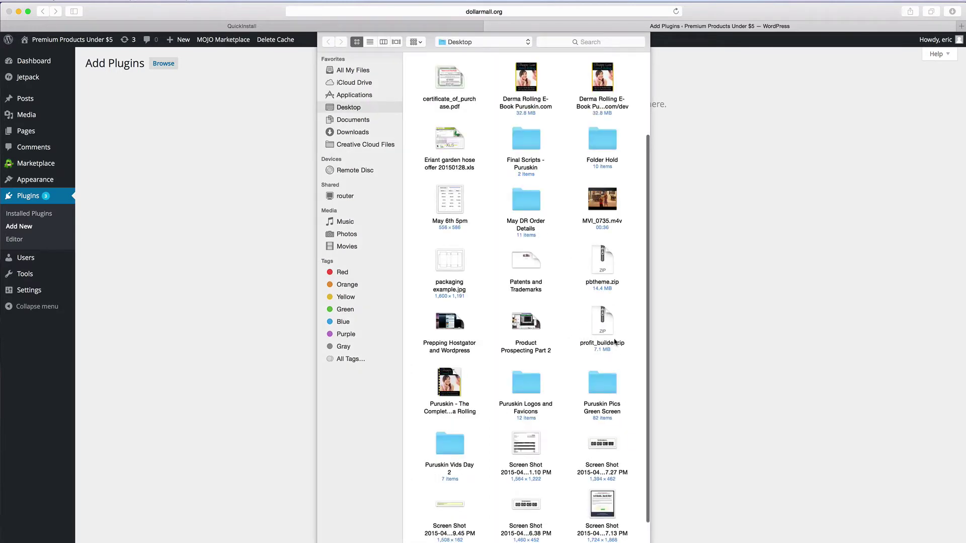
click(604, 326)
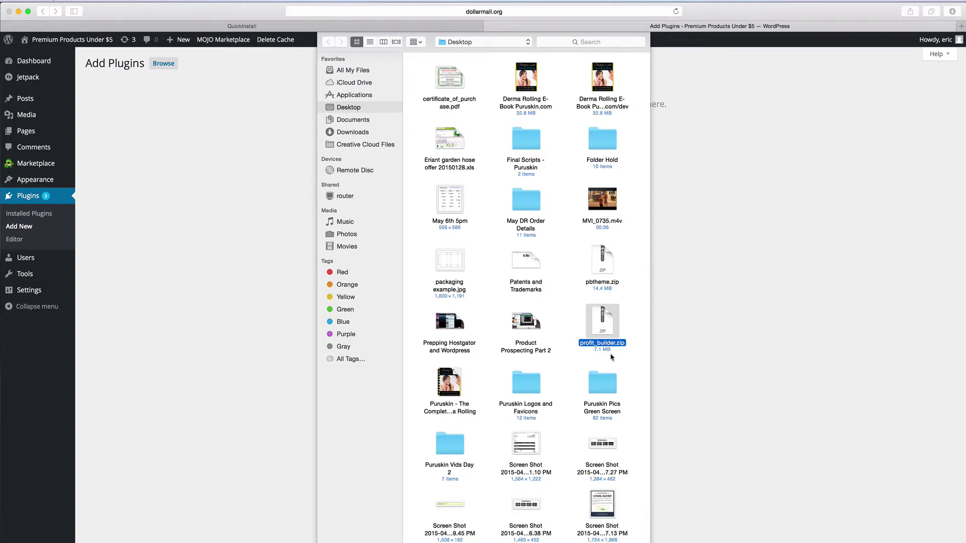
double_click(606, 323)
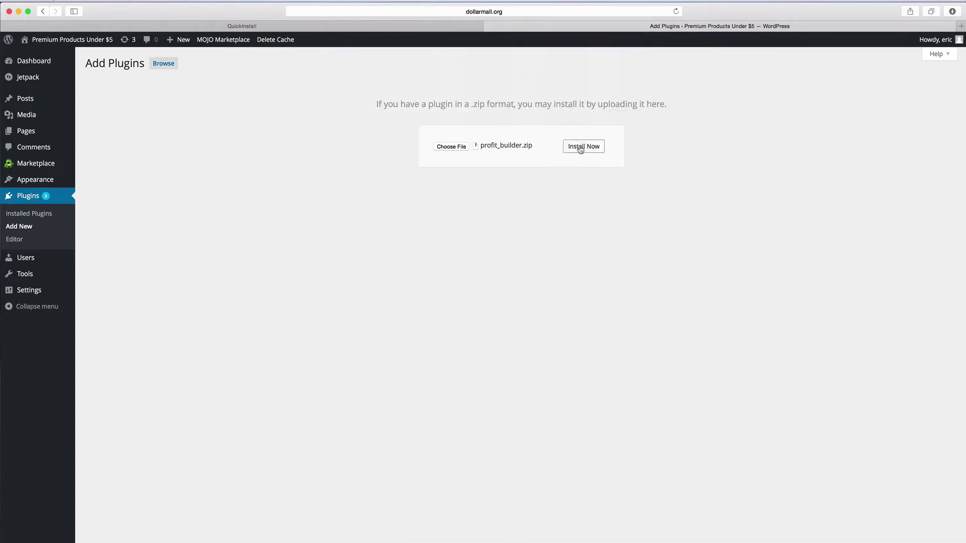
Install profit_builder.zip and activate Profit Builder from the success page
click(584, 146)
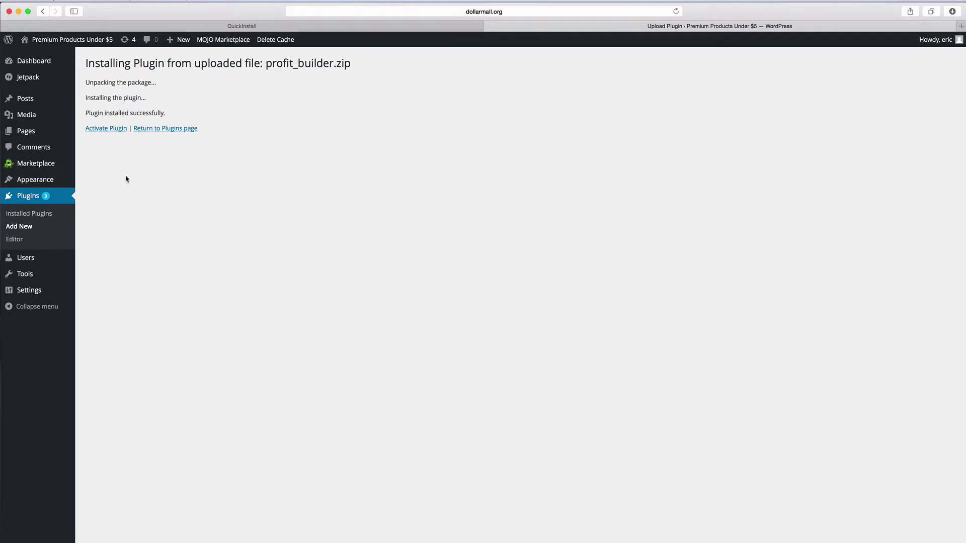
click(106, 130)
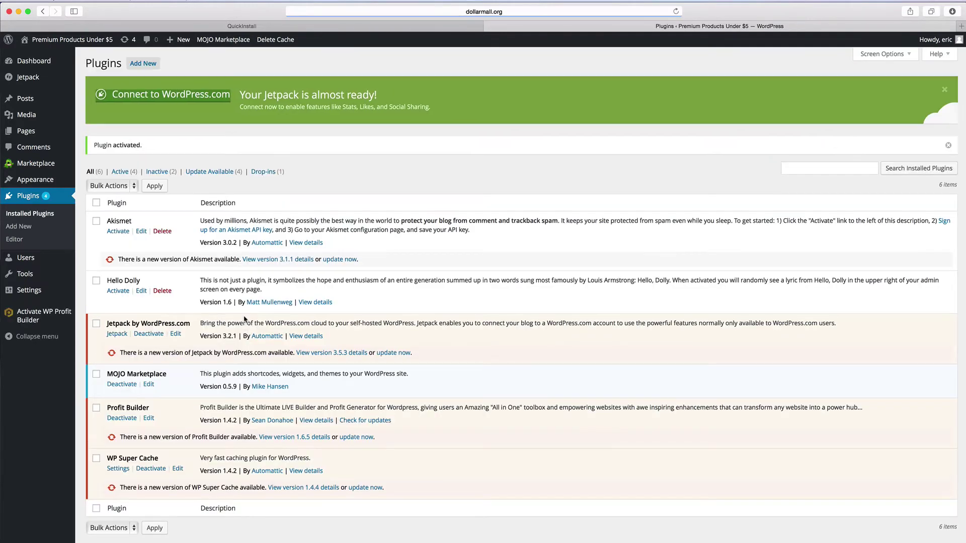
Open the Activate WP Profit Builder page and enter the account e-mail and authorization key
click(97, 409)
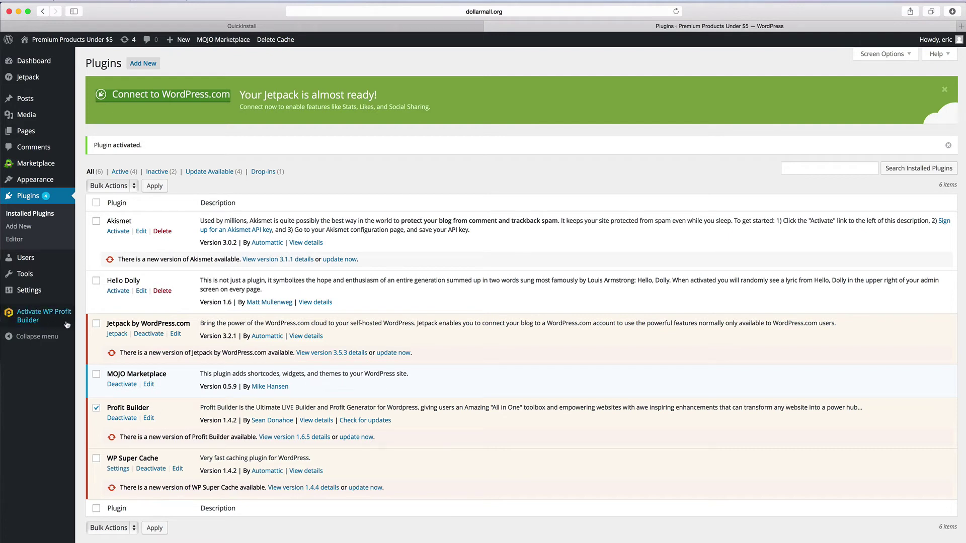
click(42, 316)
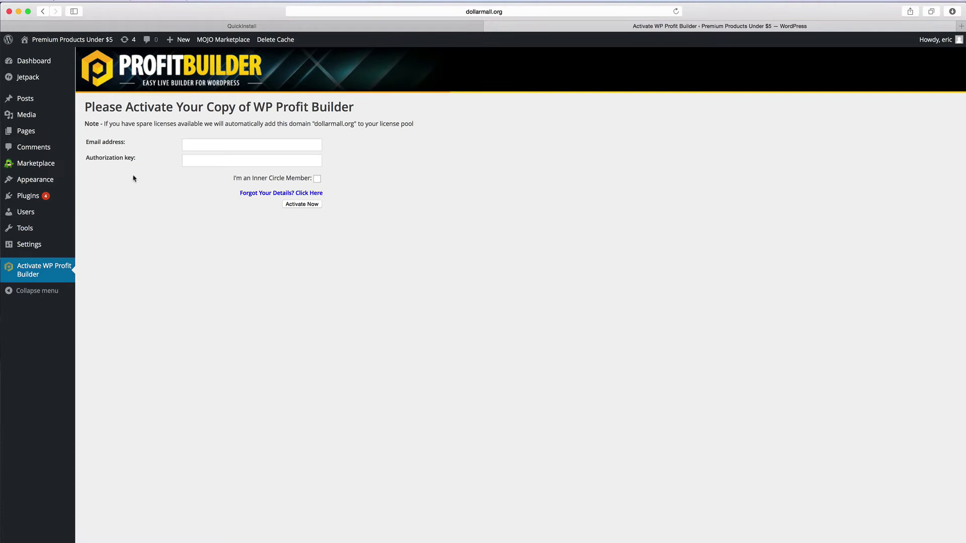
drag(90, 142, 150, 158)
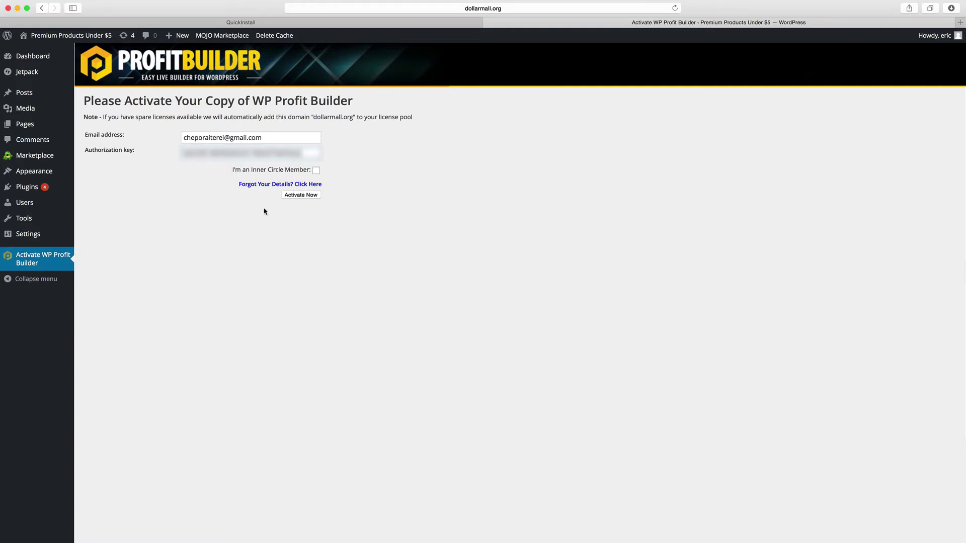
Submit the Profit Builder licence details to reach the General options page
click(305, 196)
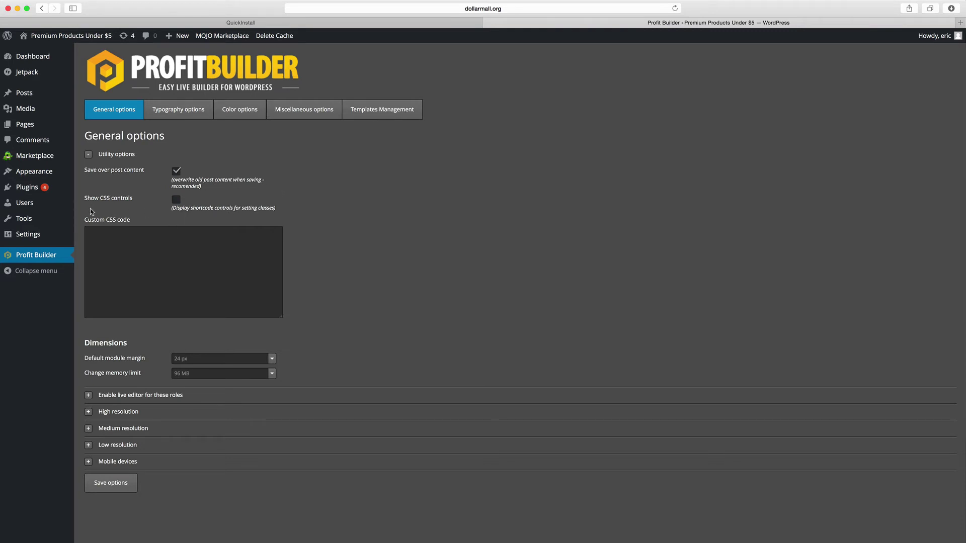
Upload pbtheme.zip from the Desktop via Themes > Add New and install it
mouse_move(53, 172)
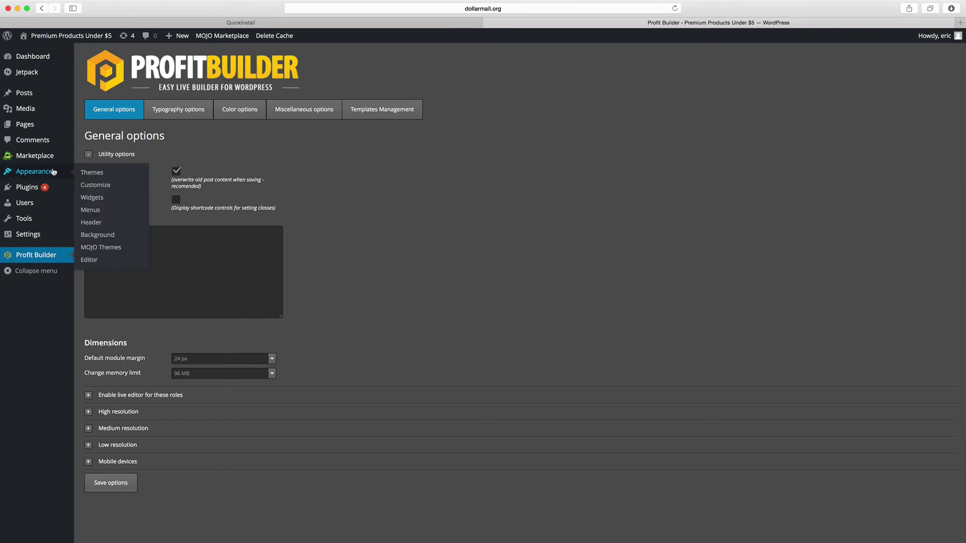
click(99, 174)
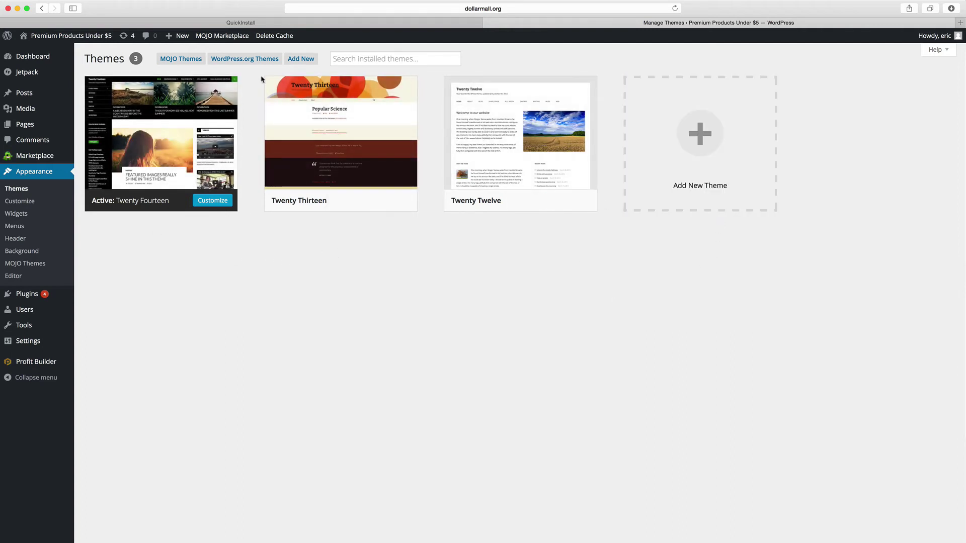
click(302, 60)
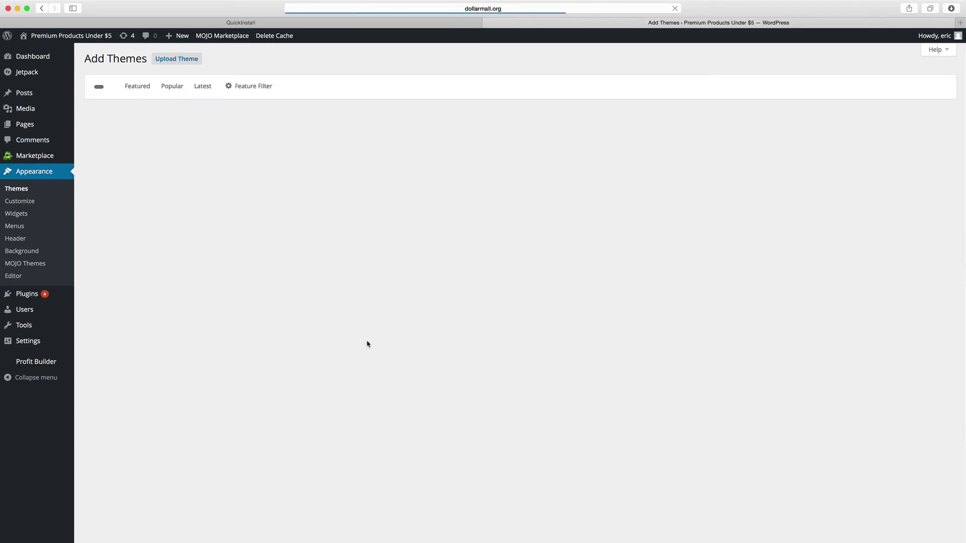
click(455, 140)
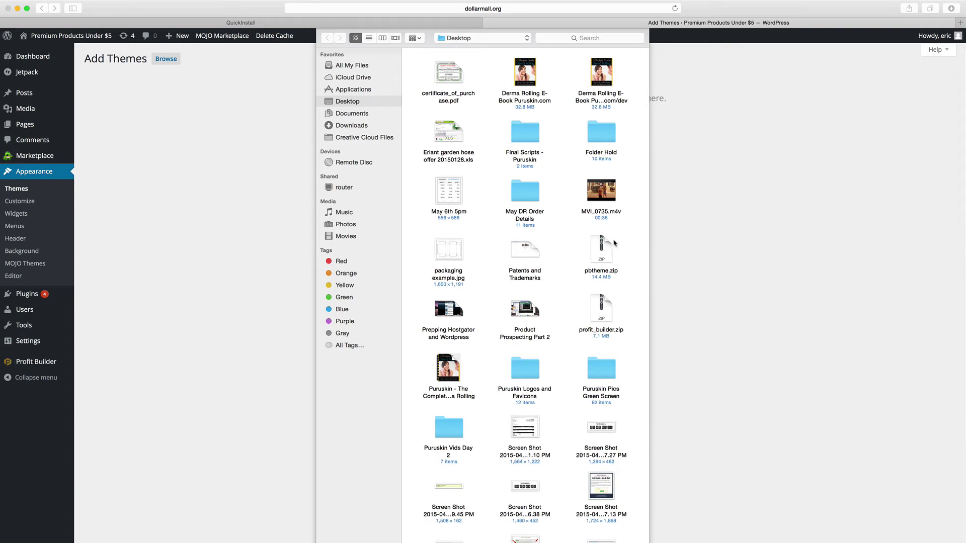
click(603, 250)
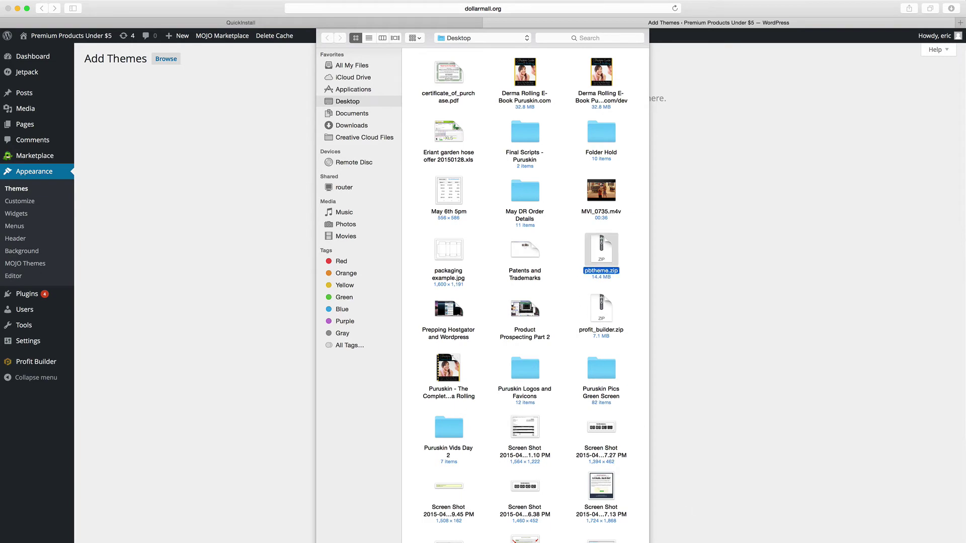
key(Return)
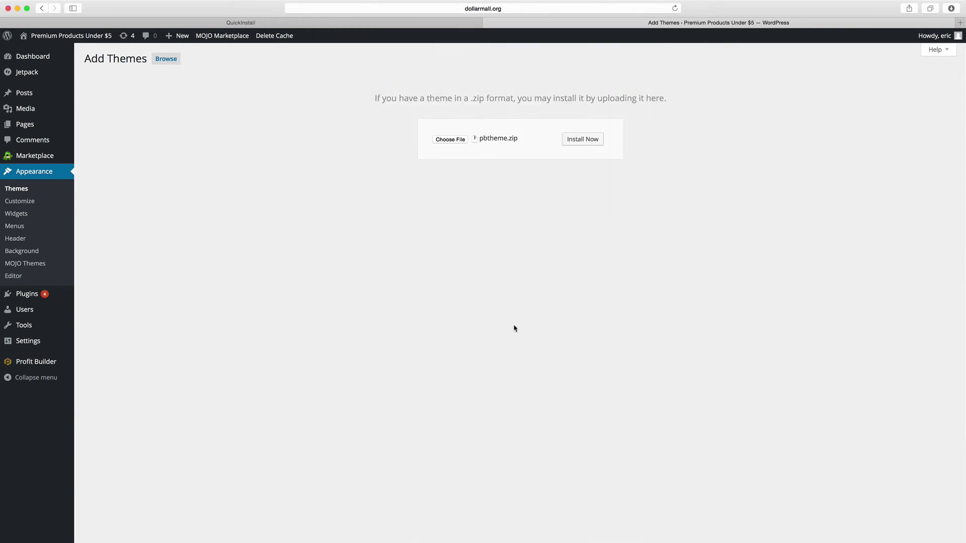
click(569, 148)
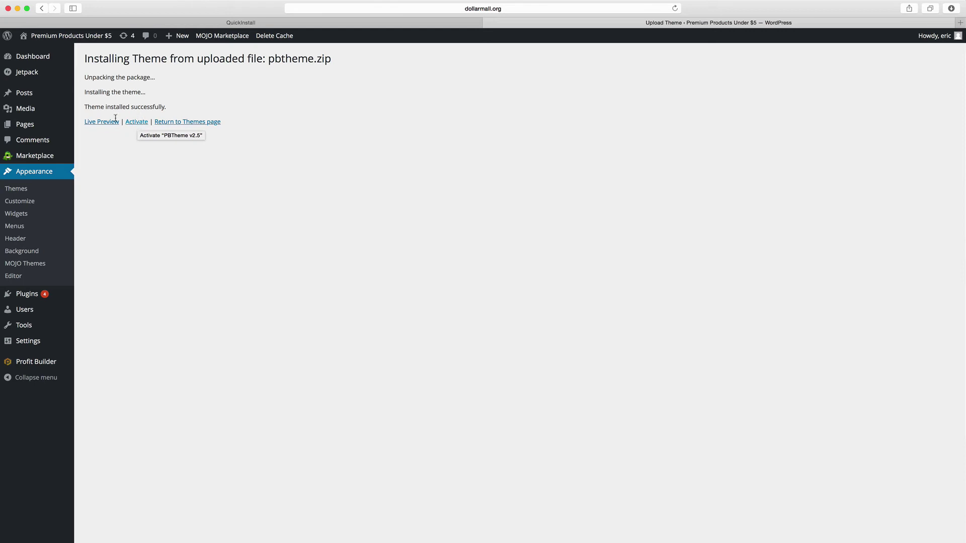
Activate the newly installed PBTheme v2.5 from the install result page
click(137, 122)
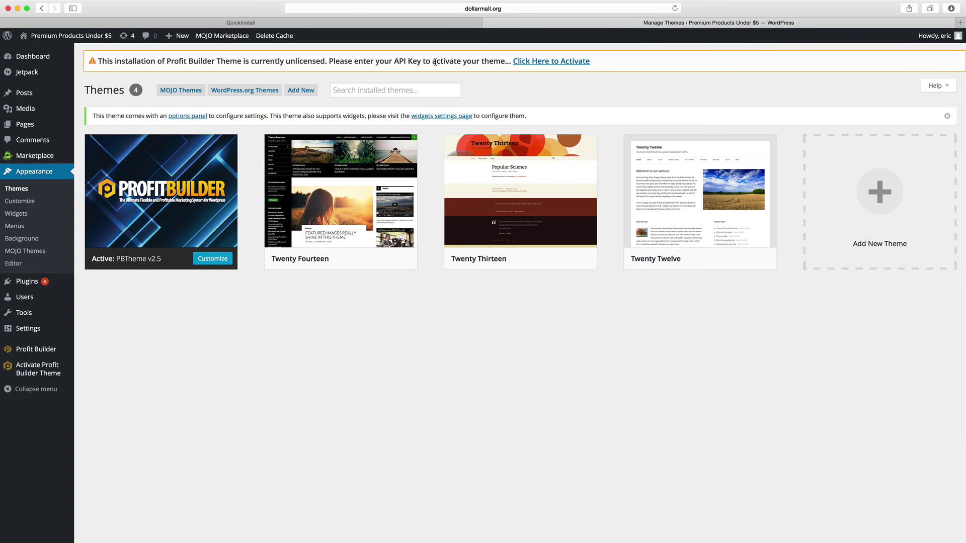
Activate the PBTheme licence using the account e-mail and the pasted authorization key
click(561, 61)
click(204, 172)
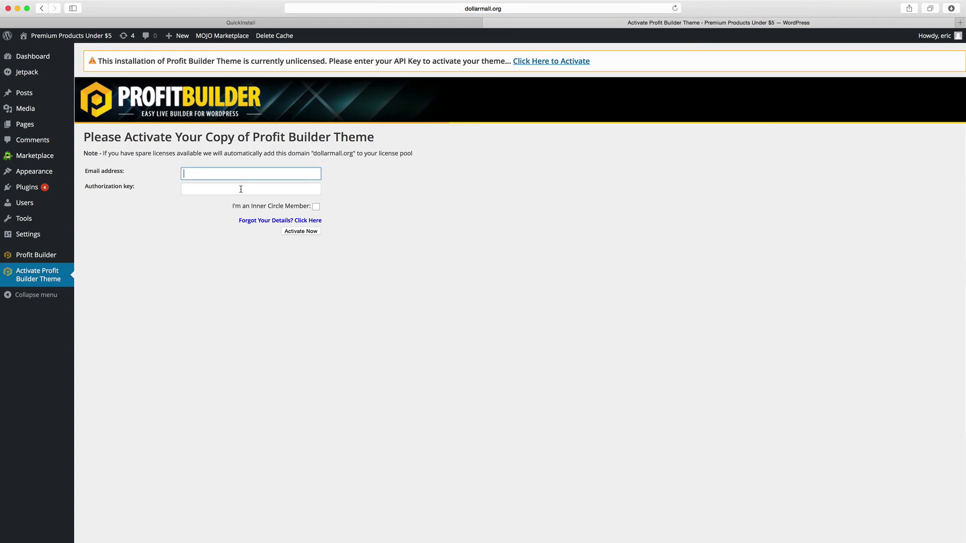
click(211, 189)
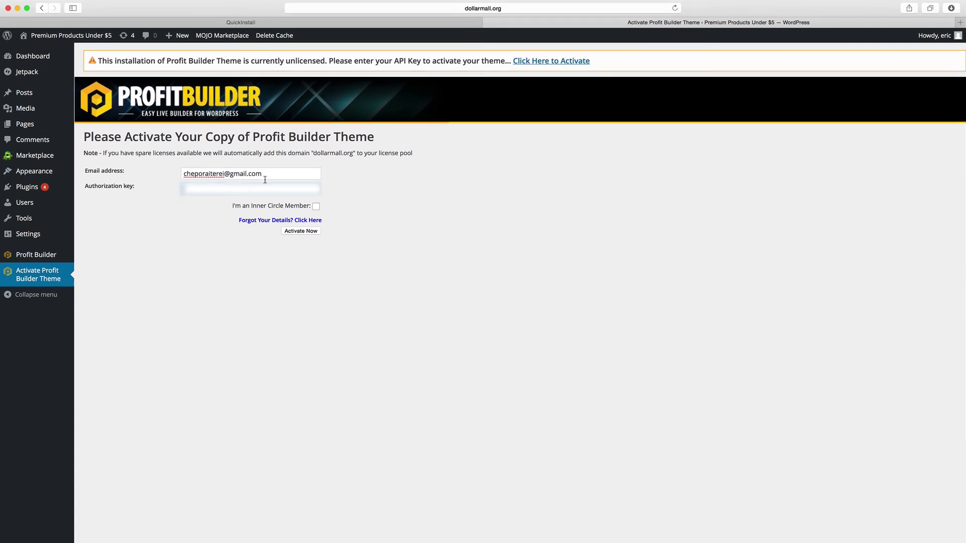
key(super+v)
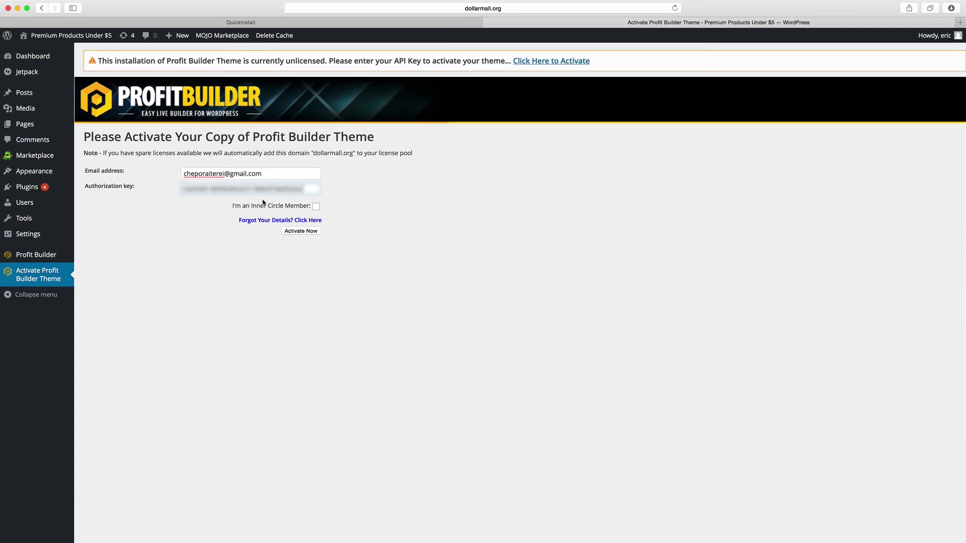
click(308, 231)
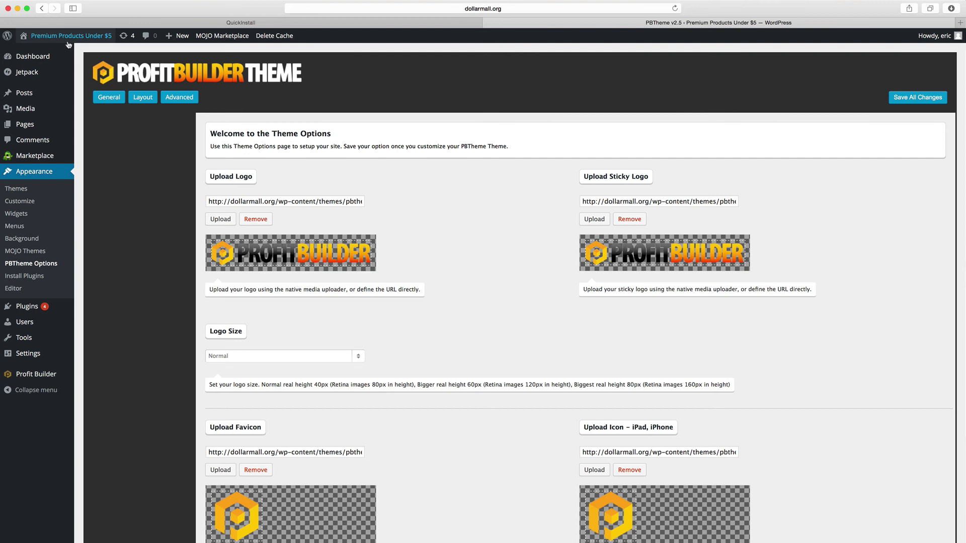
Review the PBTheme logo and icon options, then show the Layout tab's Header Settings
scroll(225, 196, down, 2)
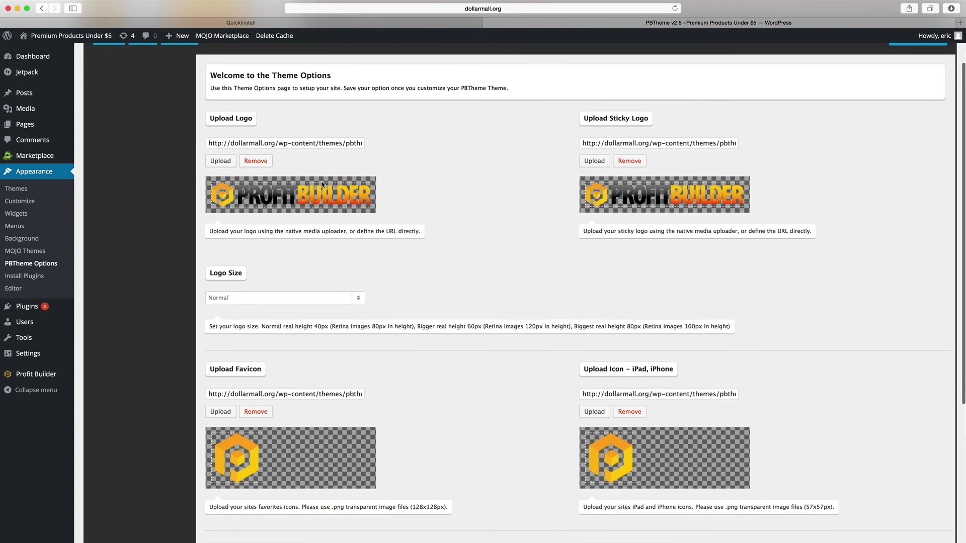
scroll(659, 196, down, 13)
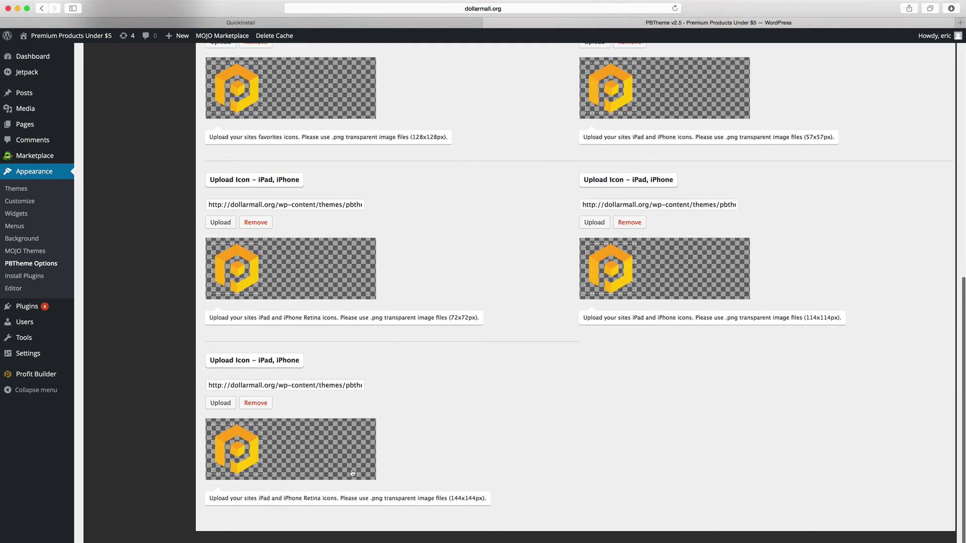
scroll(496, 377, up, 13)
scroll(361, 341, up, 2)
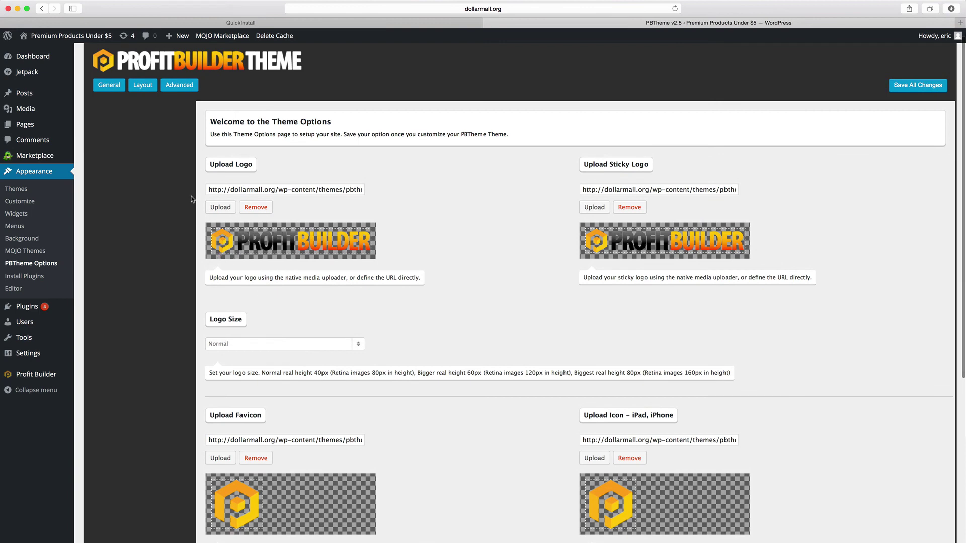
click(141, 85)
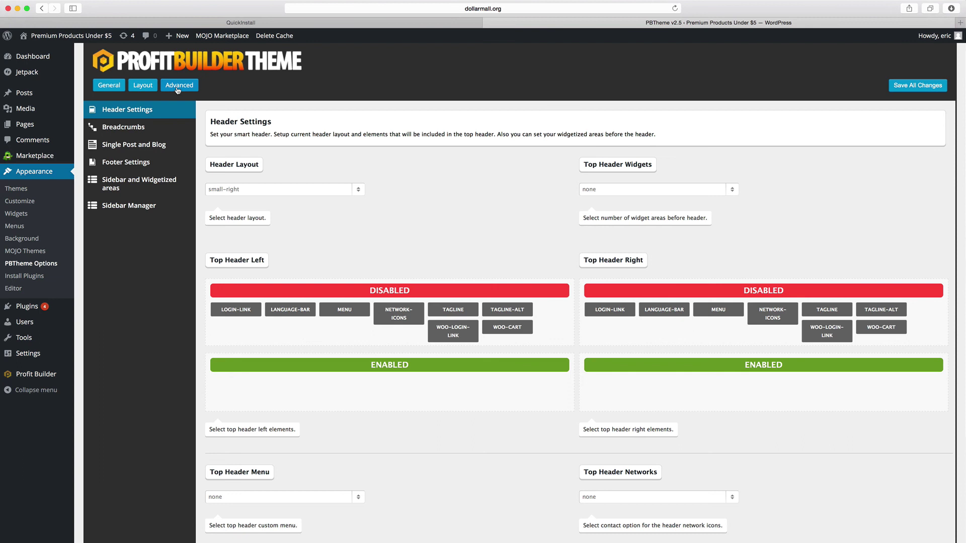
scroll(141, 160, up, 1)
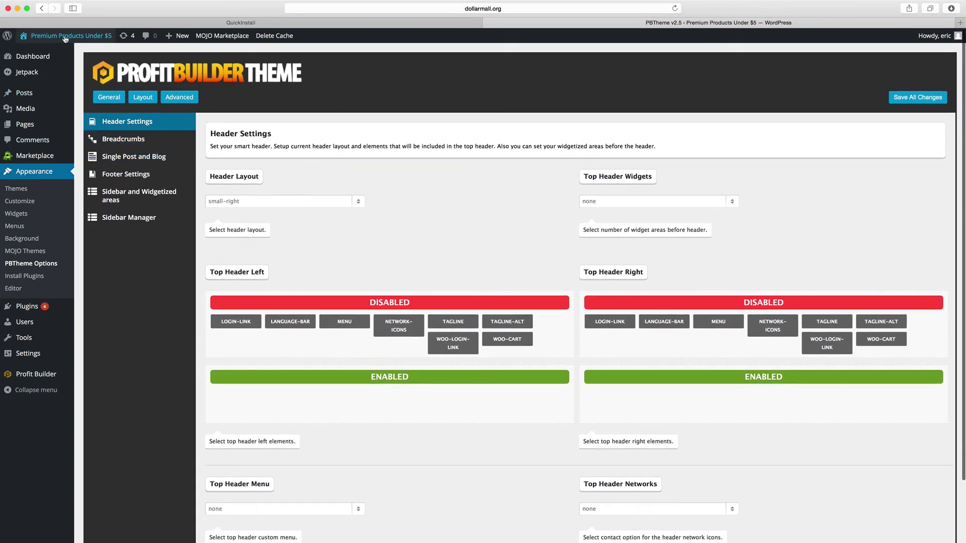
mouse_move(66, 39)
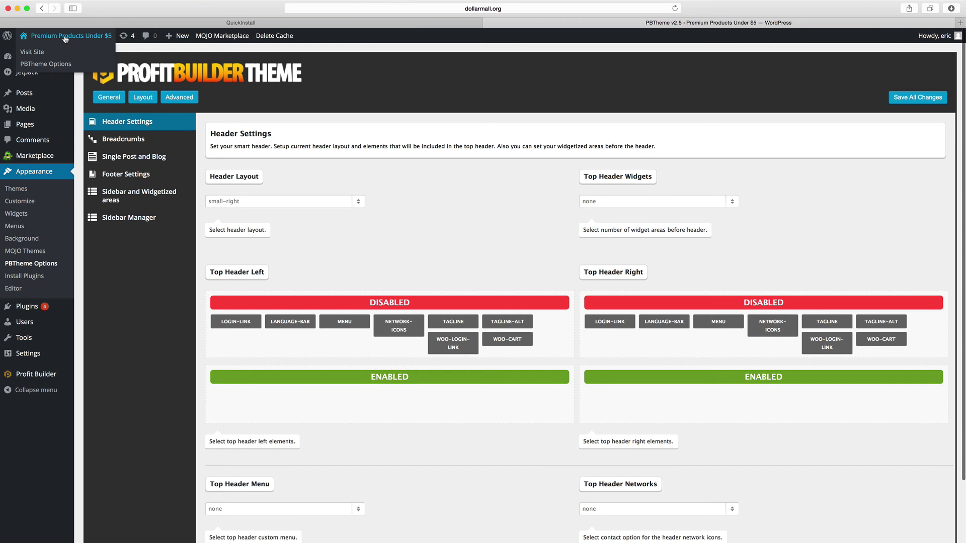
Visit the front page with its new ProfitBuilder header, then go back to PBTheme Options
click(65, 39)
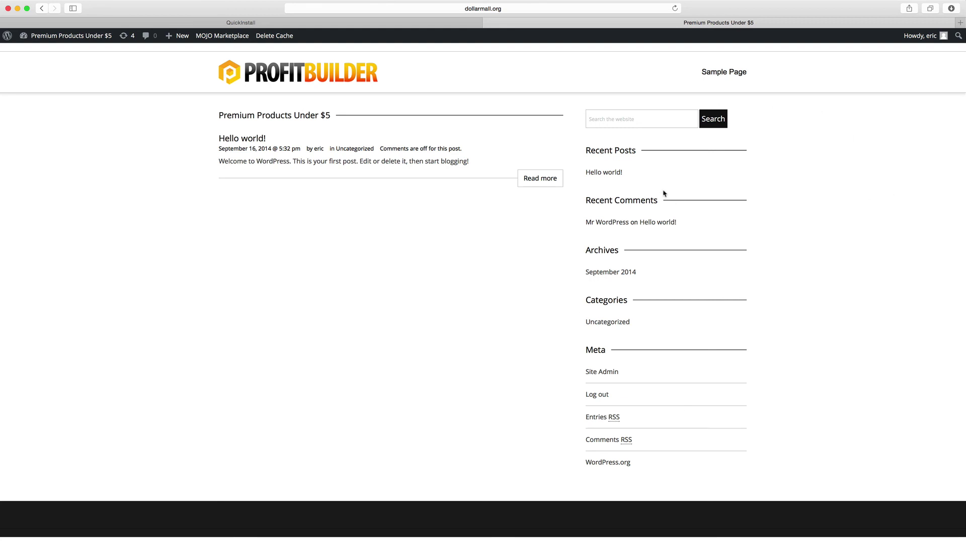
click(42, 8)
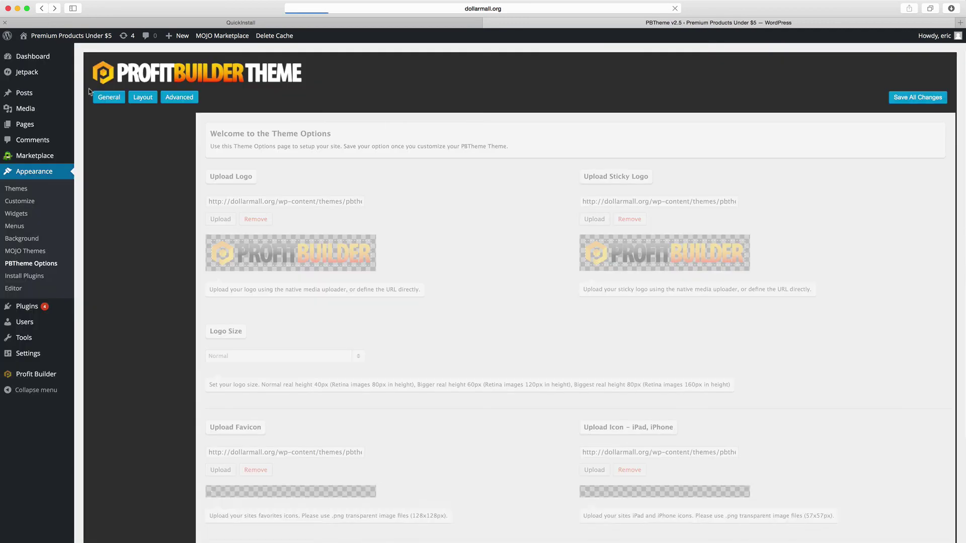